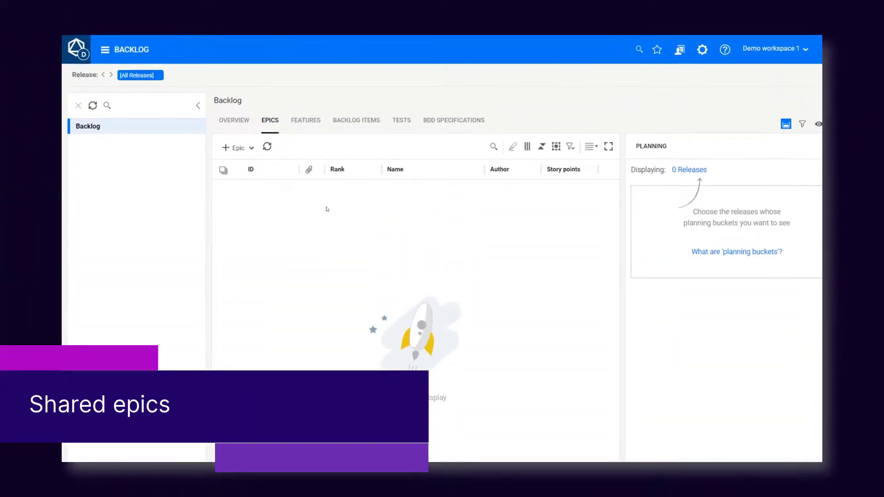
Create shared epic 'Shared epic across workspaces' (ID 1003), then switch to Demo workspace 2
left_click(252, 148)
left_click(260, 161)
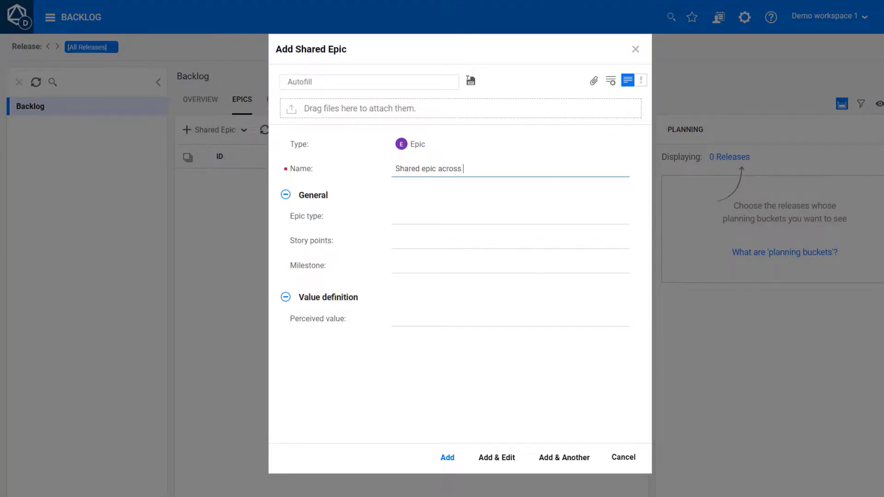
left_click(447, 458)
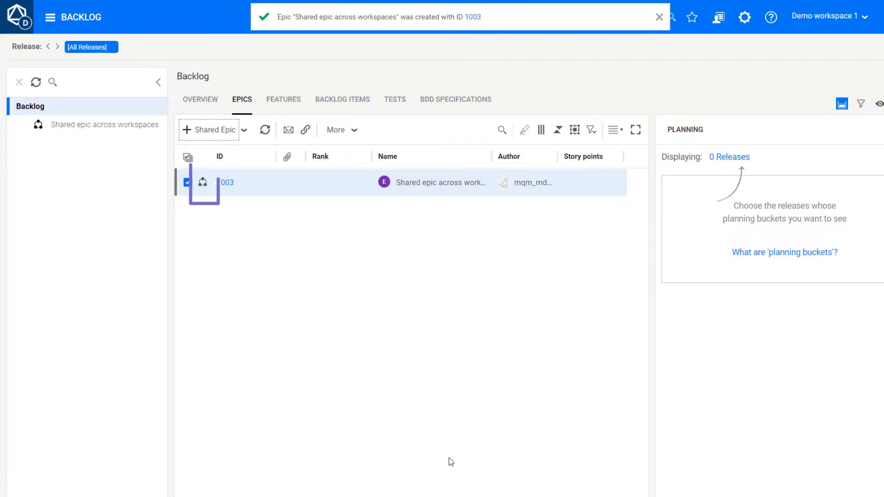
left_click(831, 16)
left_click(782, 166)
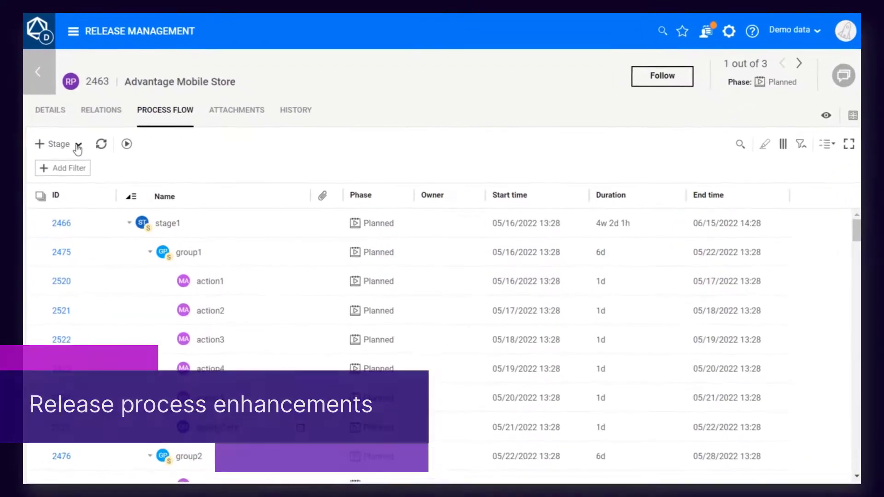
Add an auto action using Octane - Generate document report with report template Demo Template 2
left_click(116, 155)
left_click(74, 195)
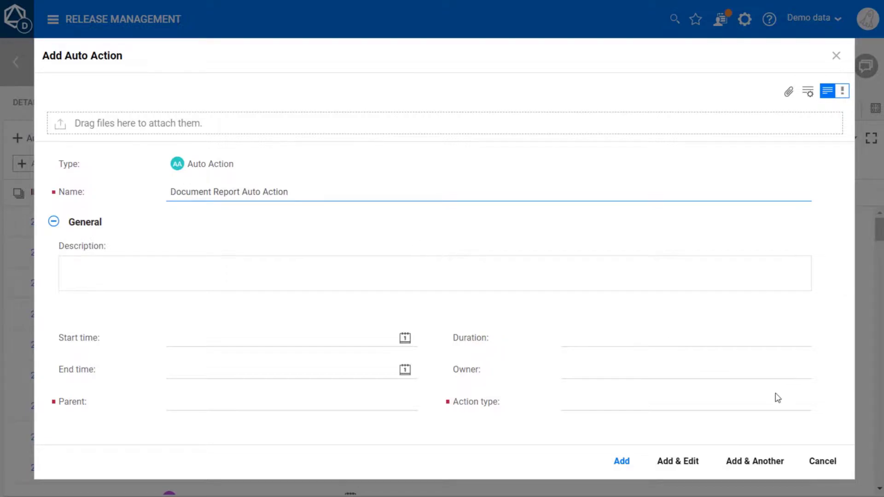
left_click(802, 406)
scroll(803, 378, "down", 5)
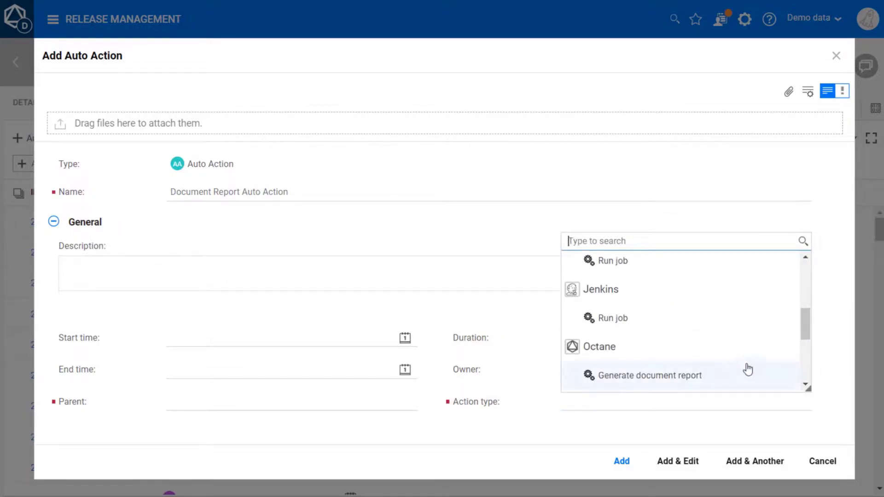
left_click(746, 371)
left_click(405, 428)
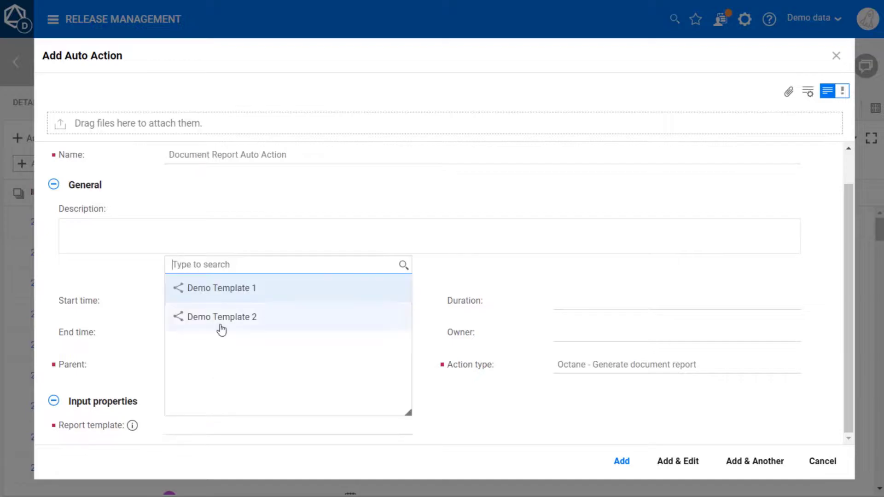
left_click(220, 324)
left_click(622, 462)
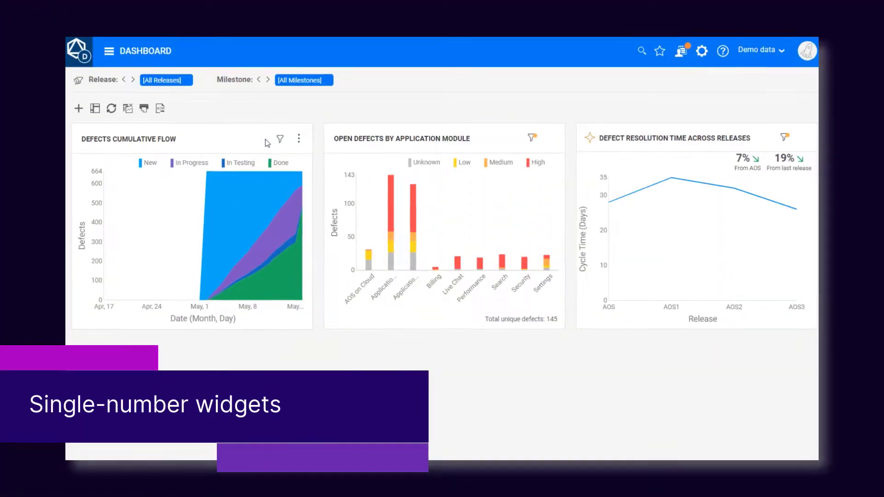
Reconfigure the Defects cumulative flow widget as a Current Status # count with conditional colour ranges
left_click(299, 138)
left_click(269, 189)
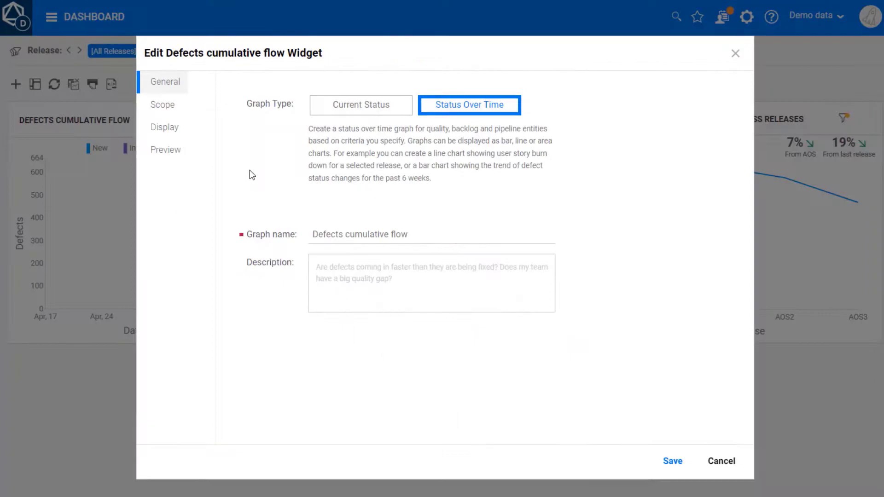
left_click(336, 109)
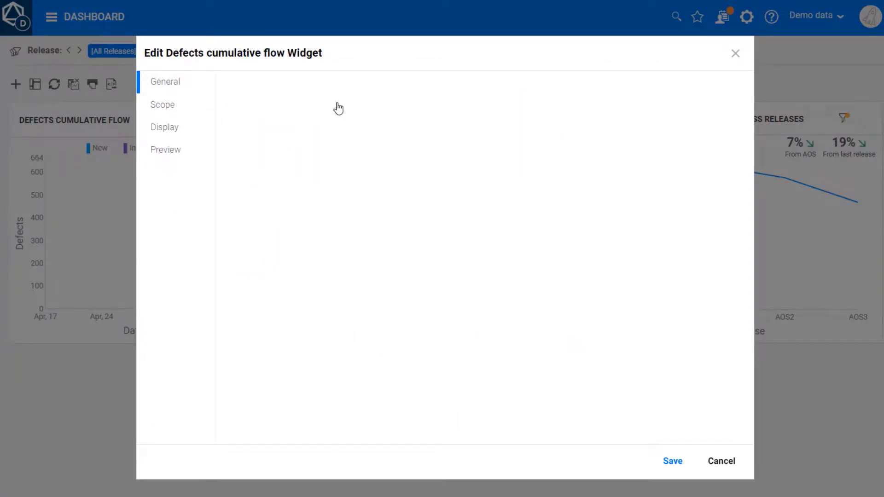
left_click(169, 133)
left_click(355, 134)
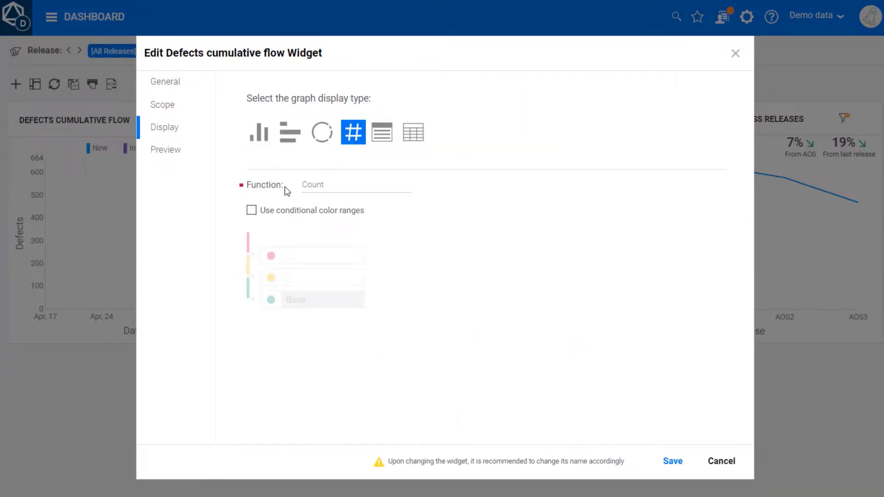
left_click(252, 211)
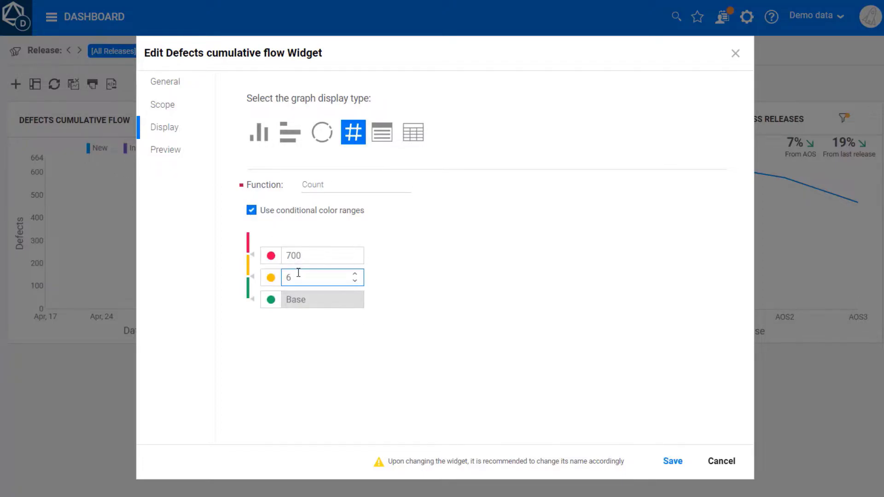
left_click(672, 461)
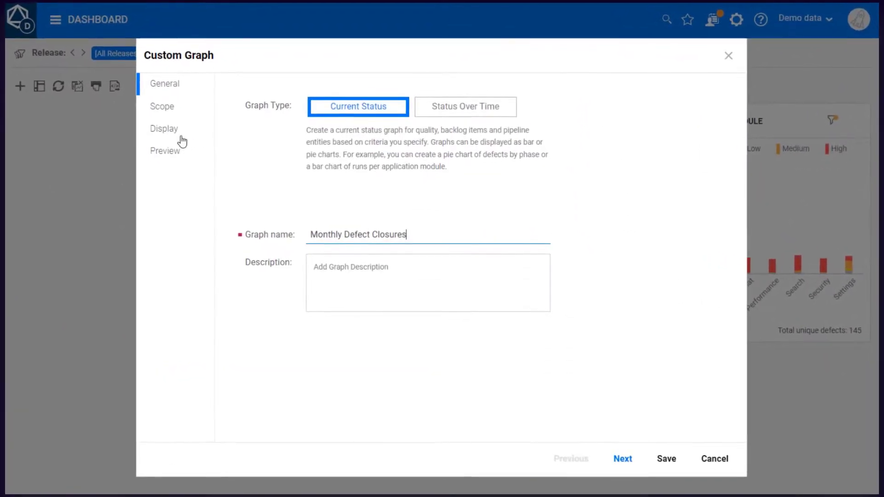
Set the Monthly Defect Closures graph's X axis to Closed on, grouped by Months, and save it
left_click(182, 138)
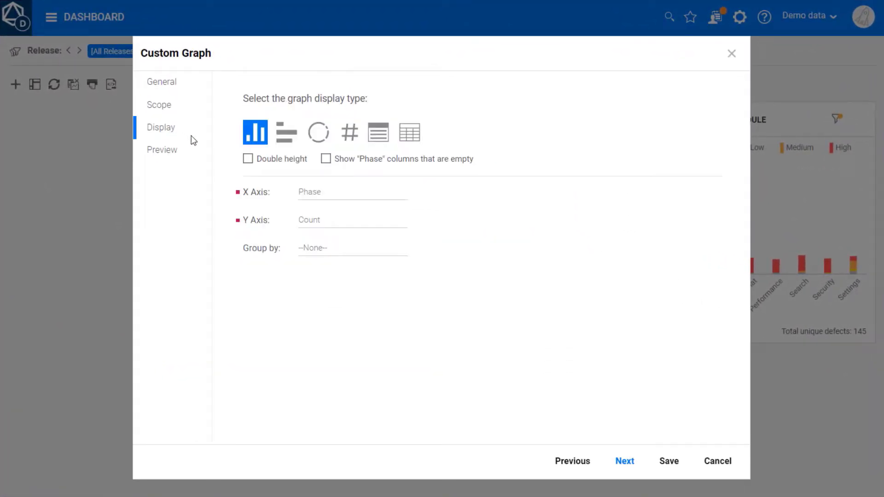
left_click(402, 197)
left_click(339, 288)
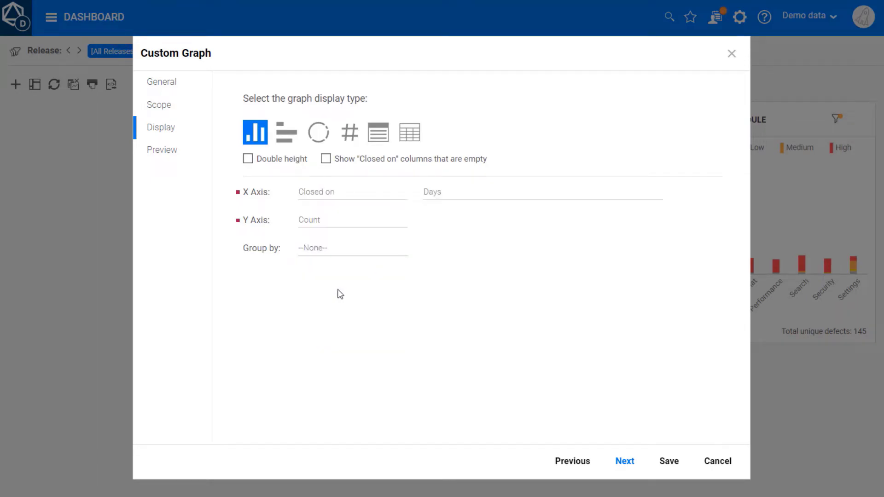
left_click(506, 198)
left_click(470, 265)
left_click(669, 460)
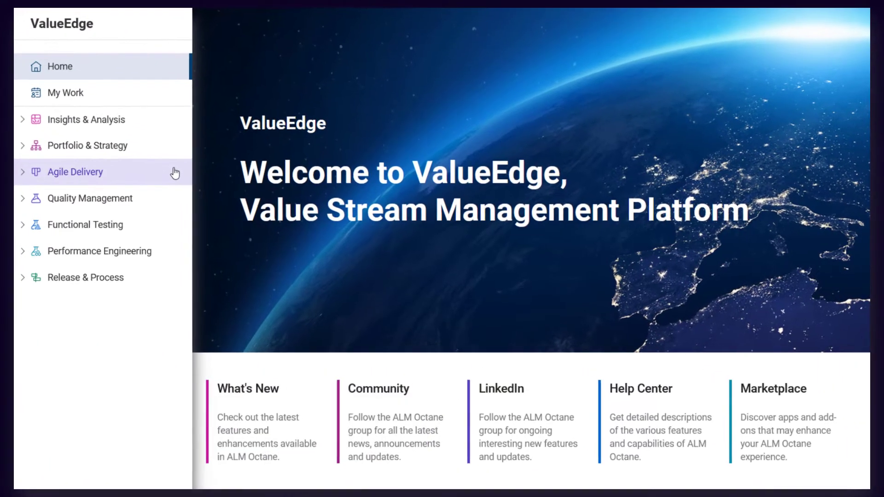
Expand Agile Delivery and then Quality Management in the left navigation
left_click(175, 172)
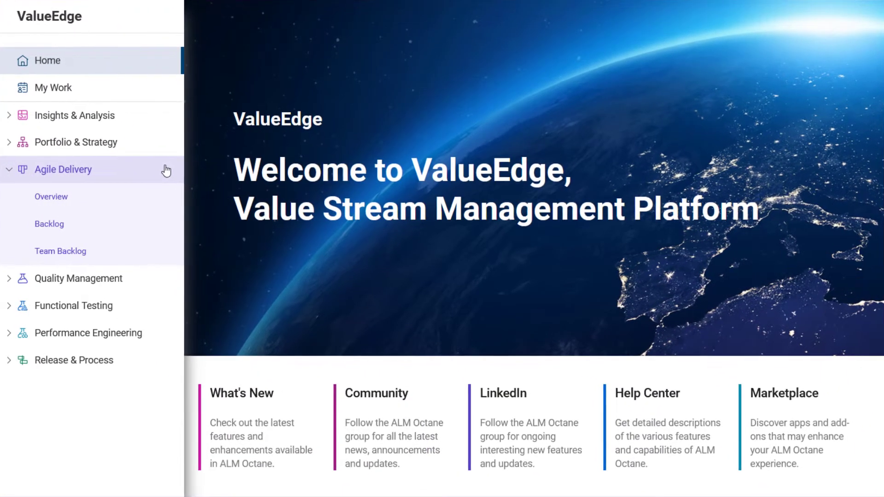
left_click(173, 284)
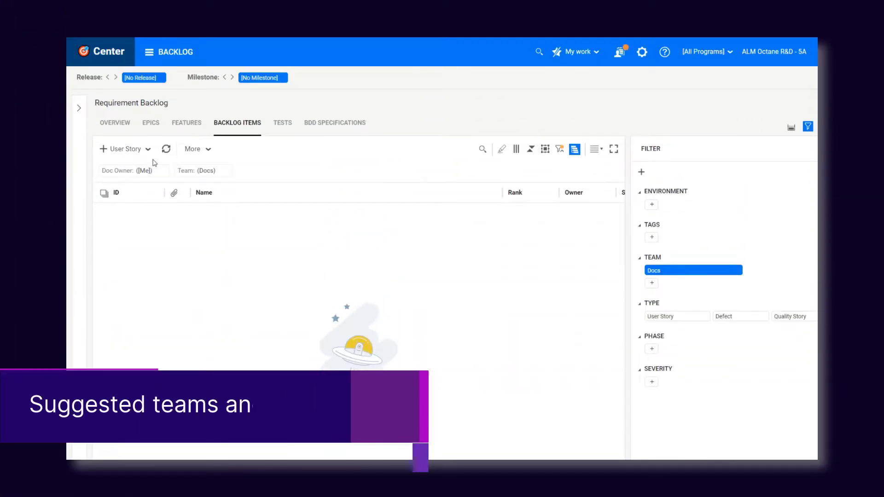
Start a new defect about the ACME orders page's missing help button and view suggested teams
left_click(148, 148)
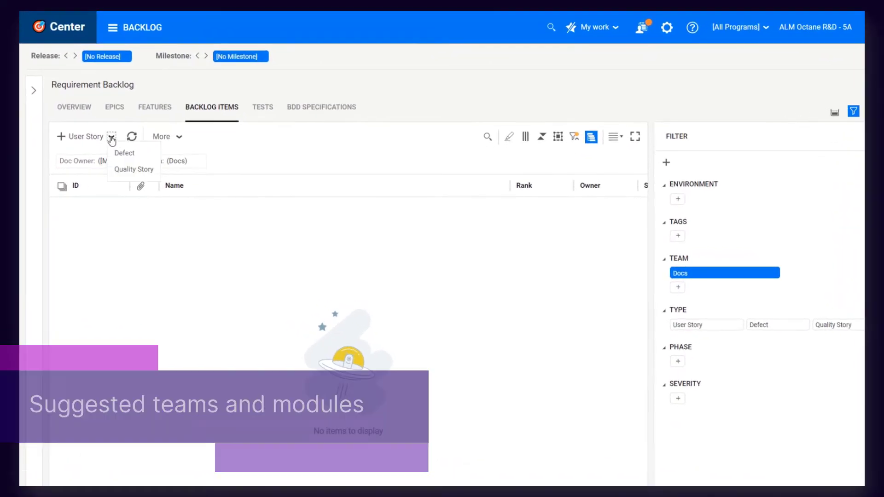
left_click(124, 153)
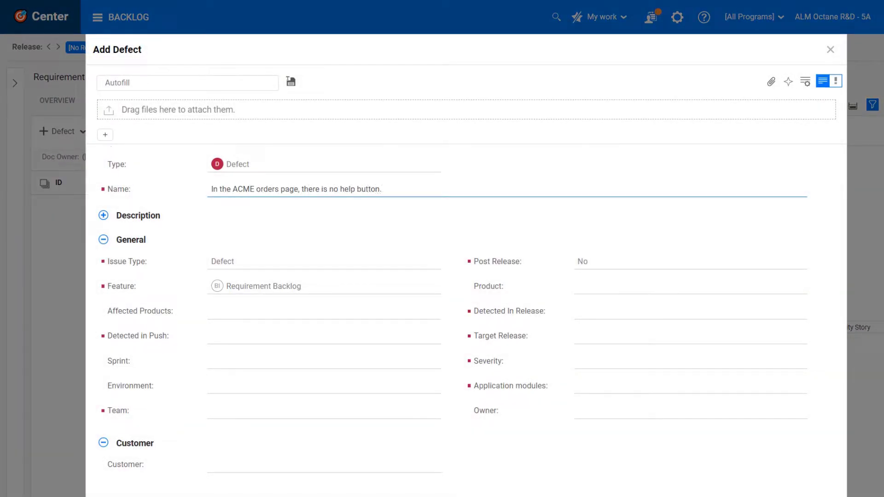
left_click(434, 412)
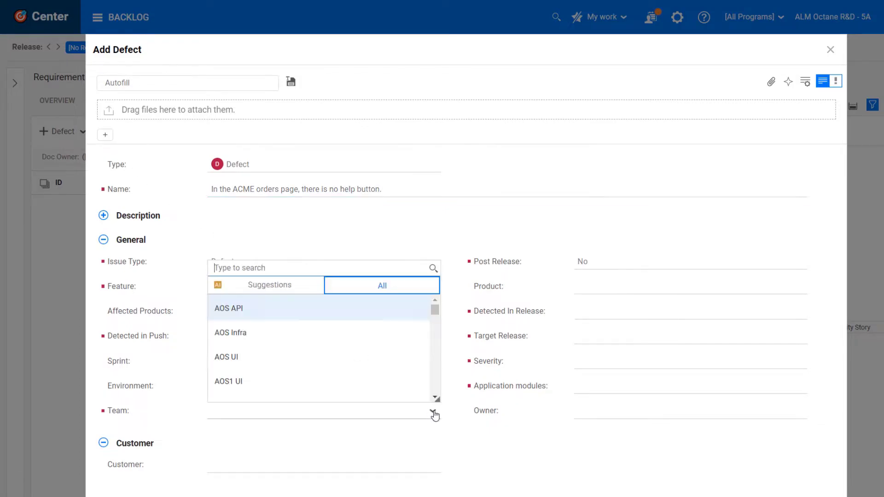
left_click(266, 286)
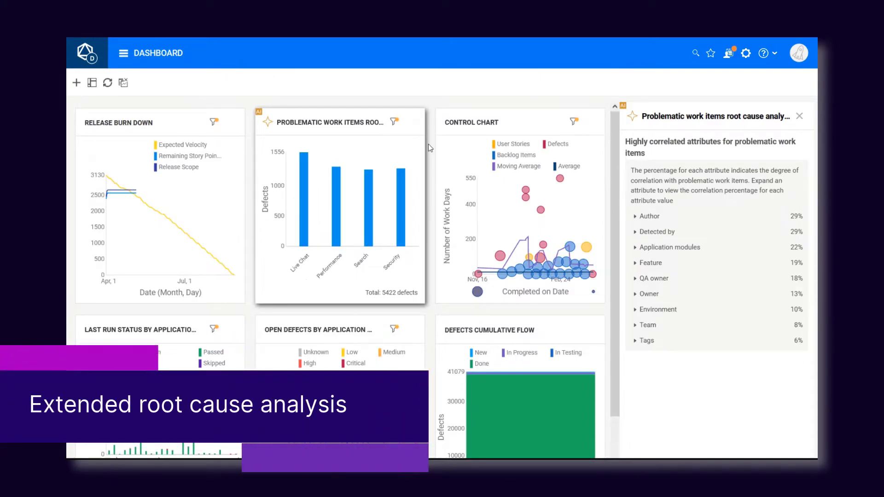
Set the root cause widget's scope item type to Feature
left_click(412, 122)
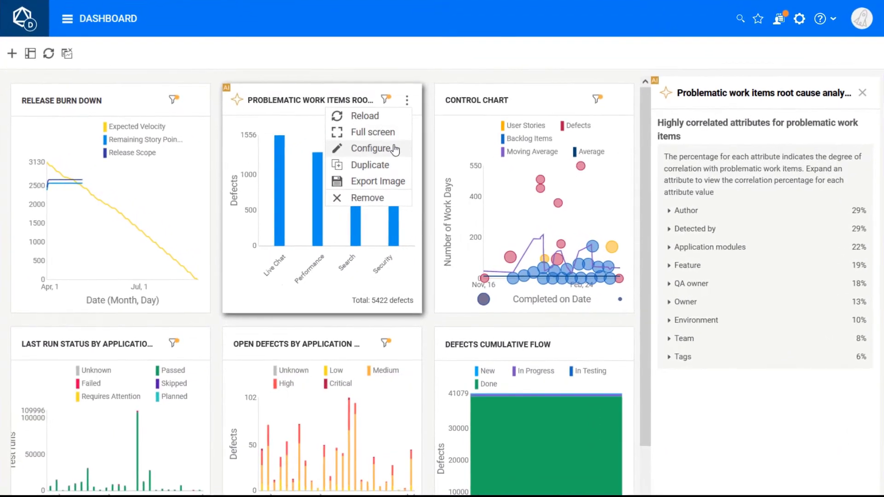
left_click(370, 150)
left_click(179, 104)
left_click(577, 124)
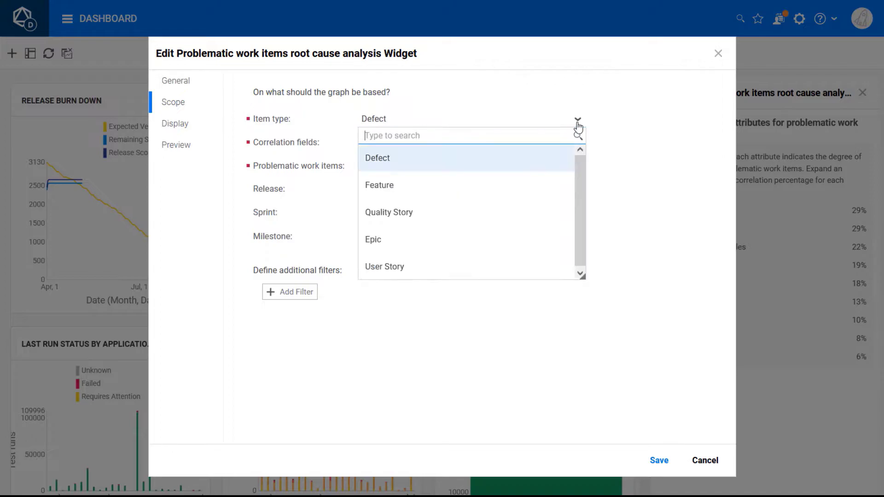
left_click(544, 187)
Treat features whose Children is empty as problematic and save the widget
left_click(422, 171)
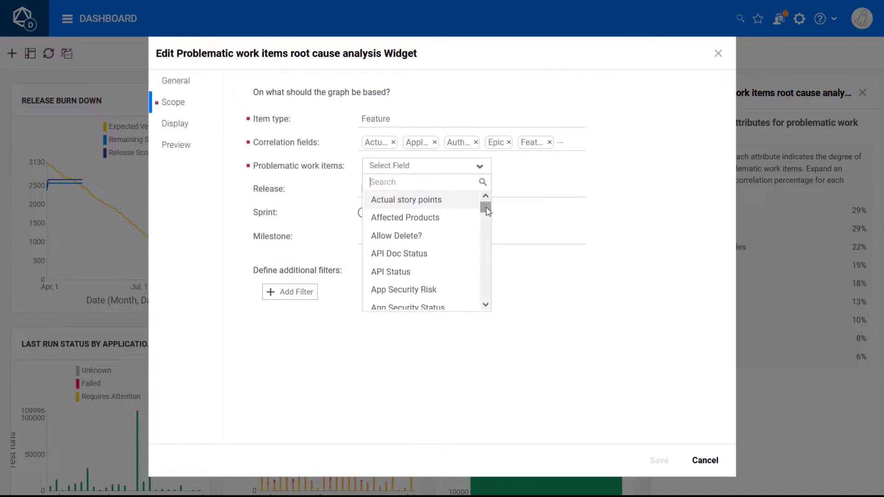
left_click_drag(485, 207, 487, 218)
left_click(443, 254)
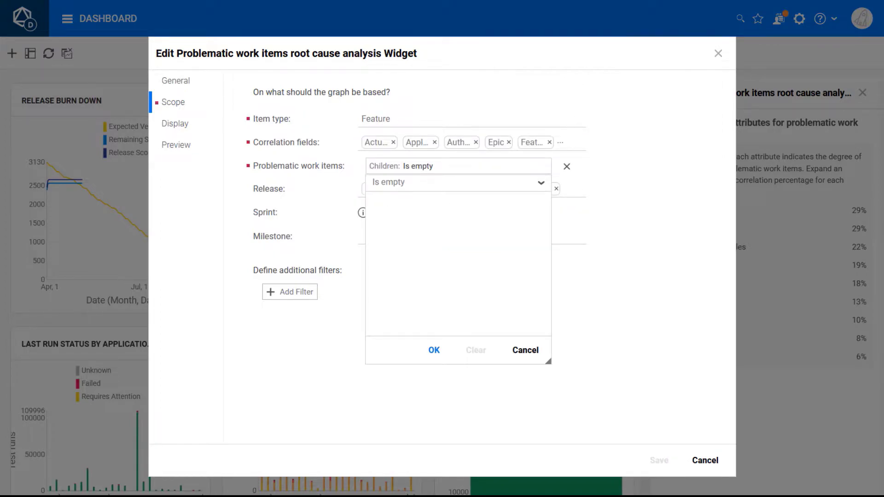
left_click(434, 351)
left_click(661, 461)
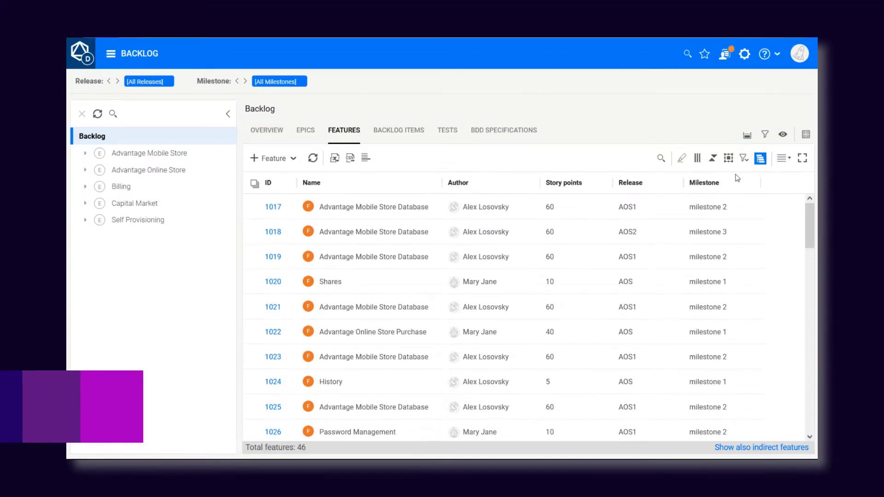
Search the column chooser for 'flow time' and add the Flow time column
left_click(696, 158)
type("flow time")
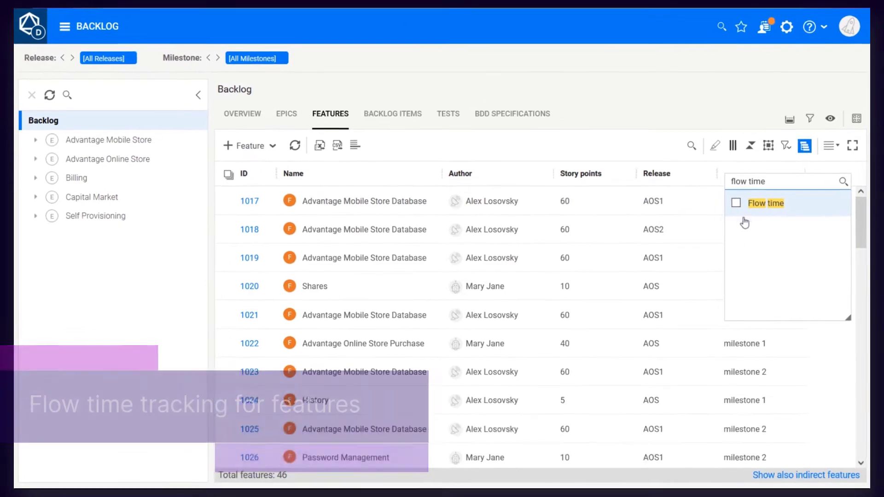
left_click(736, 203)
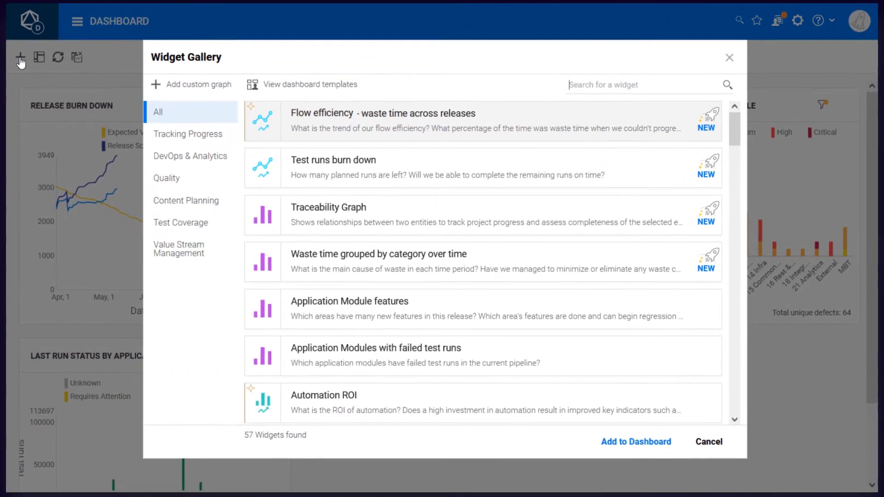
Add Flow efficiency - waste time across releases from Value Stream Management and drill into highest-waste-time features
left_click(178, 254)
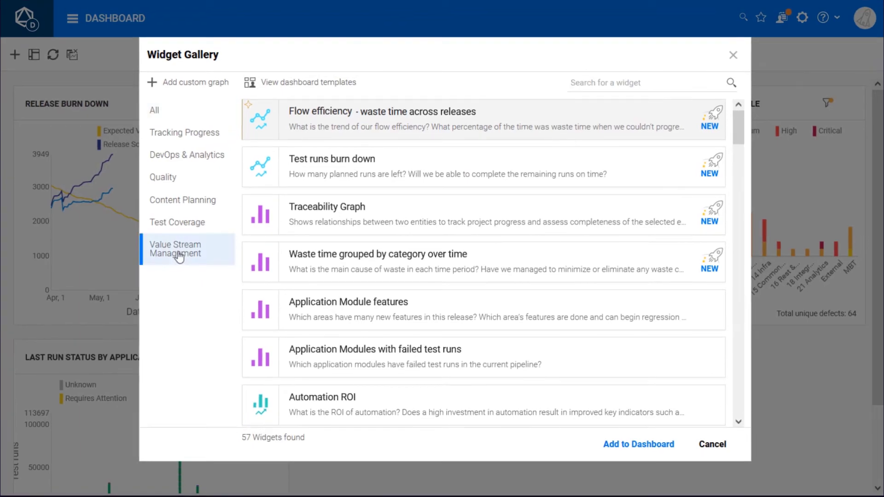
left_click(499, 112)
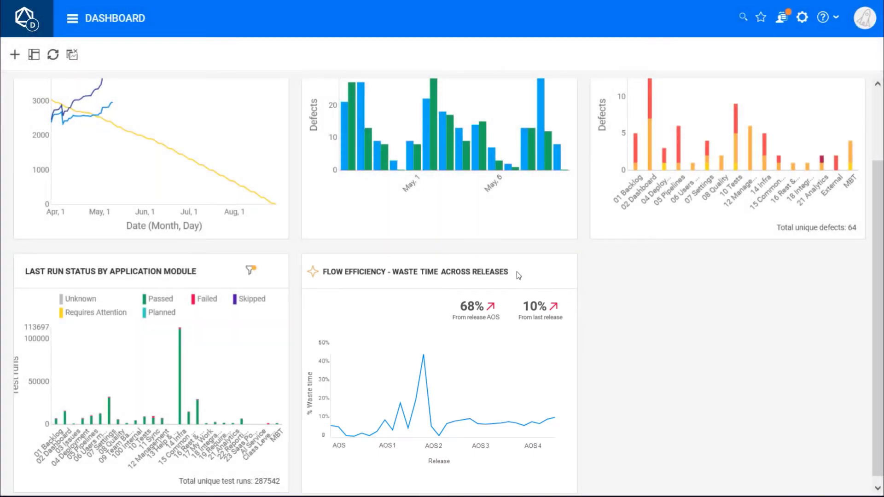
left_click(517, 273)
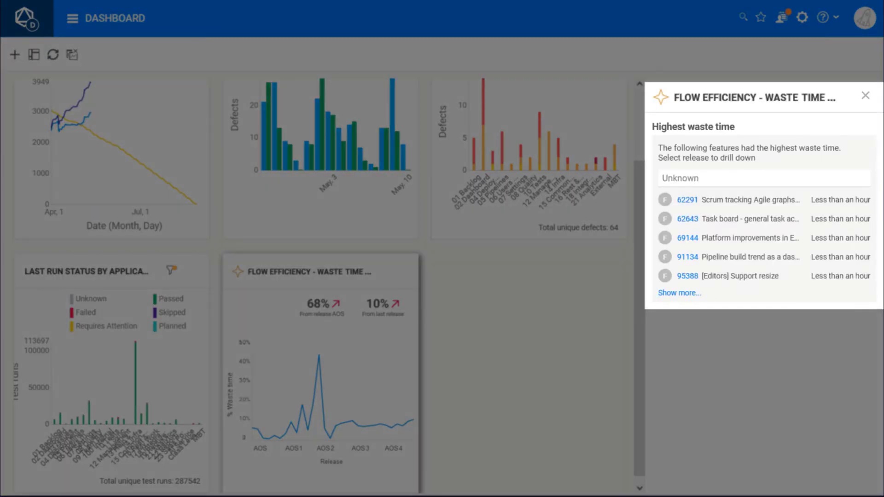